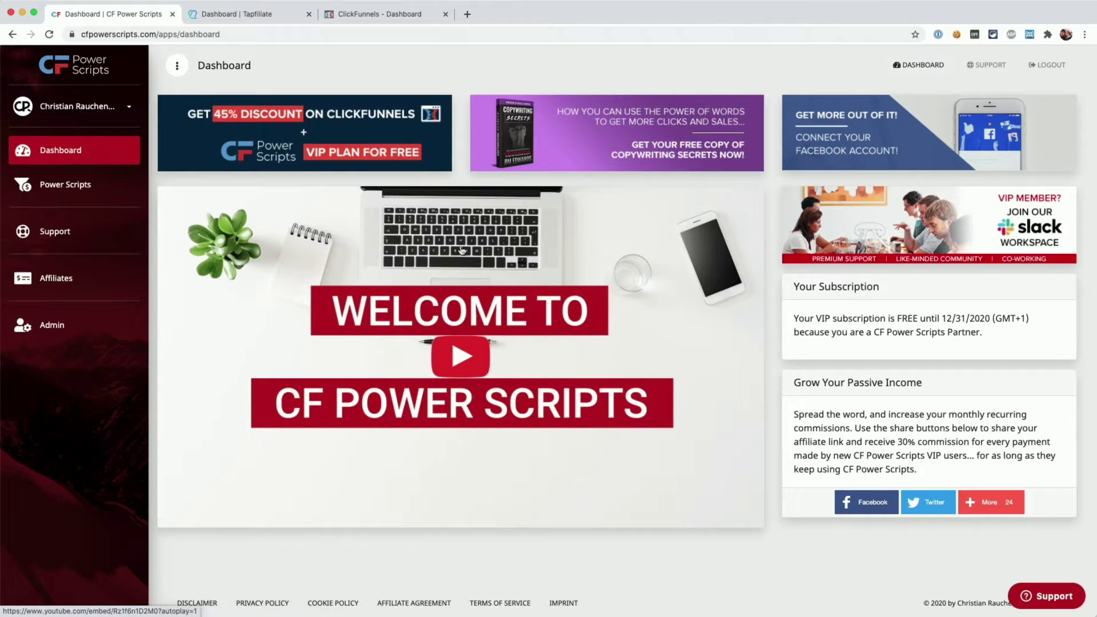
Open the Power Scripts Development funnel from the Power Scripts overview's funnel group.
click(88, 182)
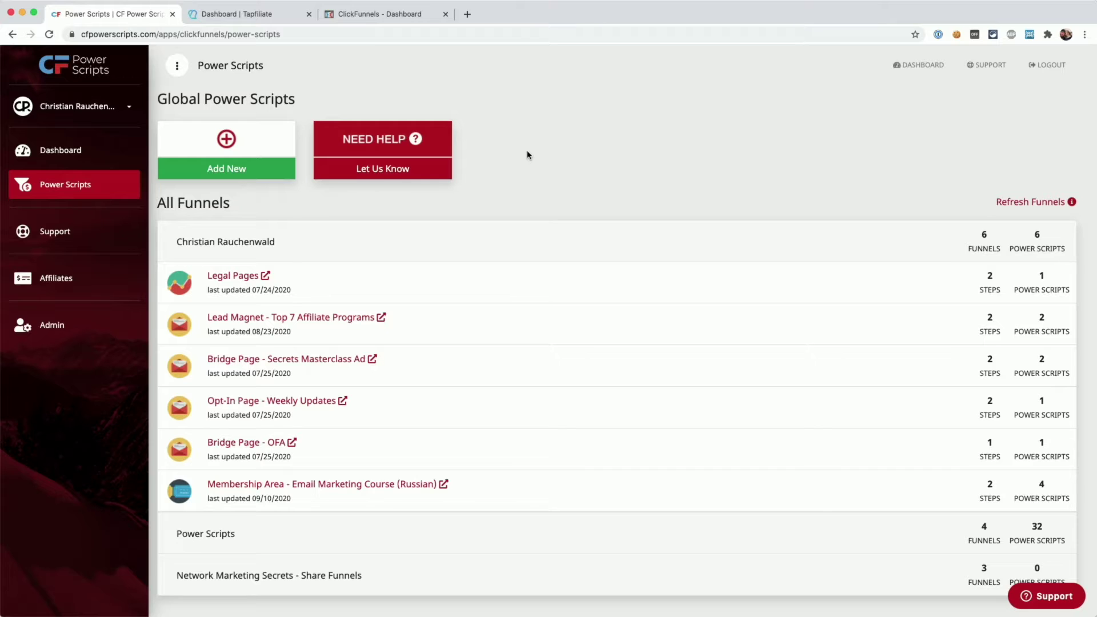
scroll(257, 176, down, 1)
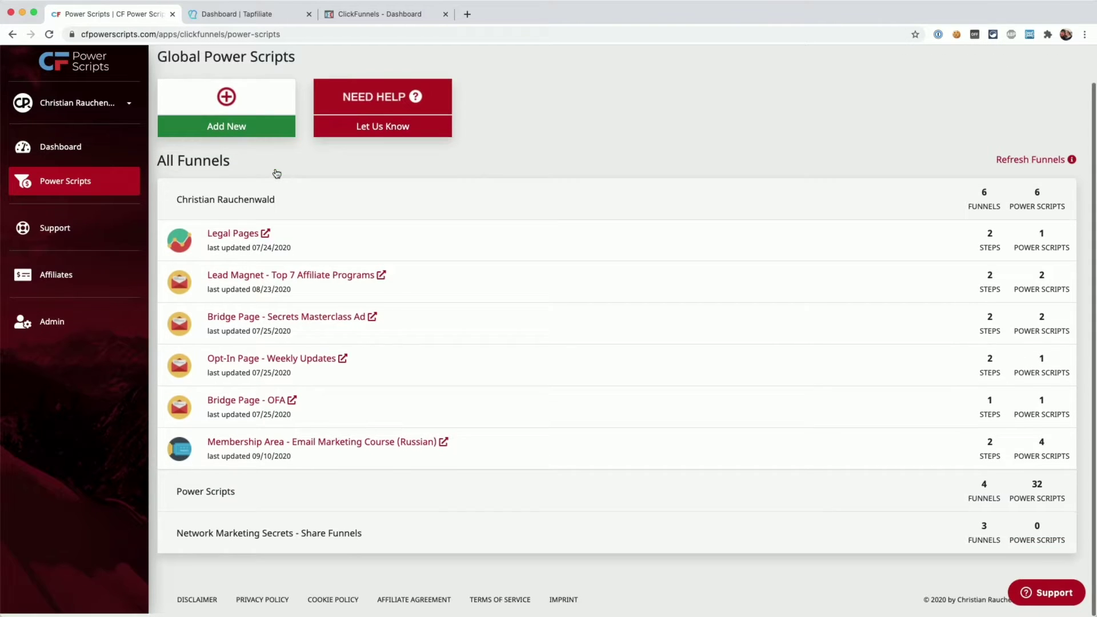
click(281, 493)
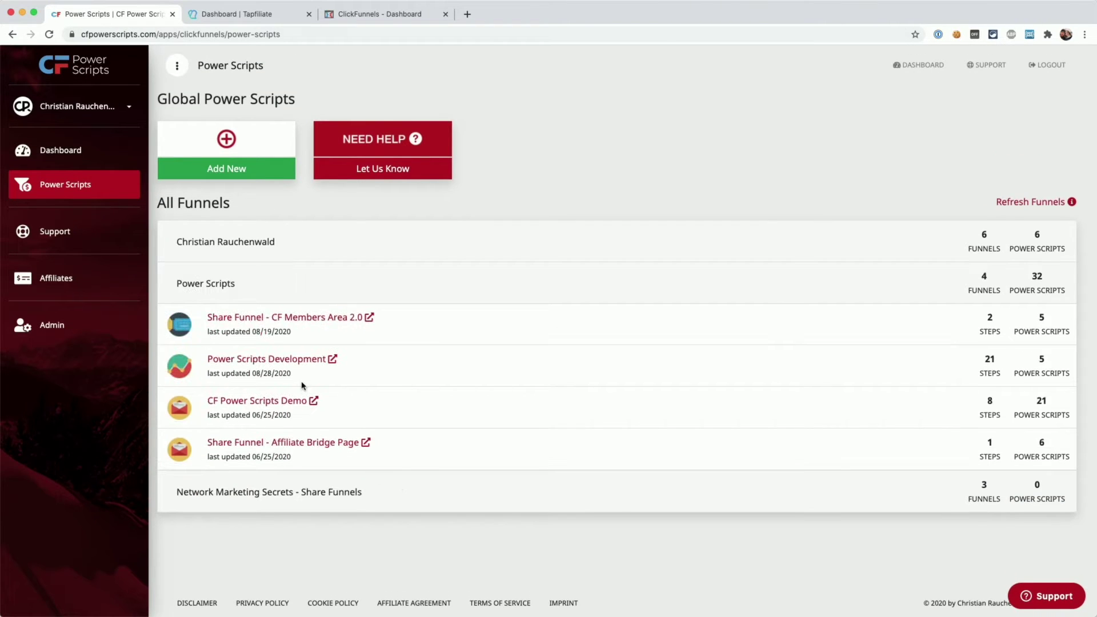
click(257, 363)
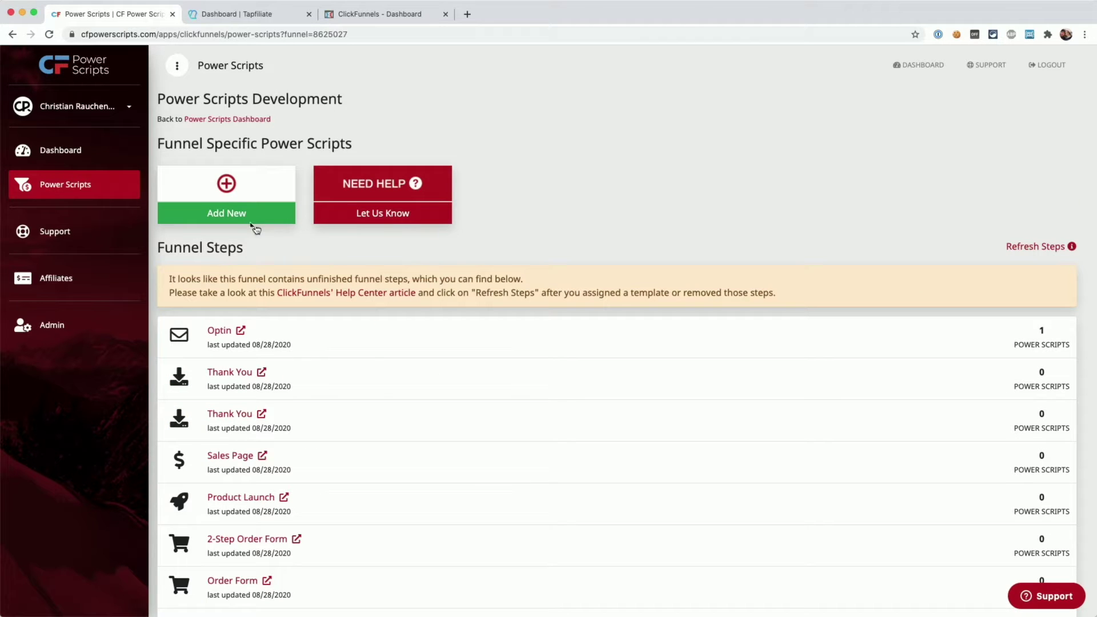
Add a new script filtered by 'tap', open the Tapfiliate settings, and view Tapfiliate's dashboard.
click(238, 219)
click(650, 95)
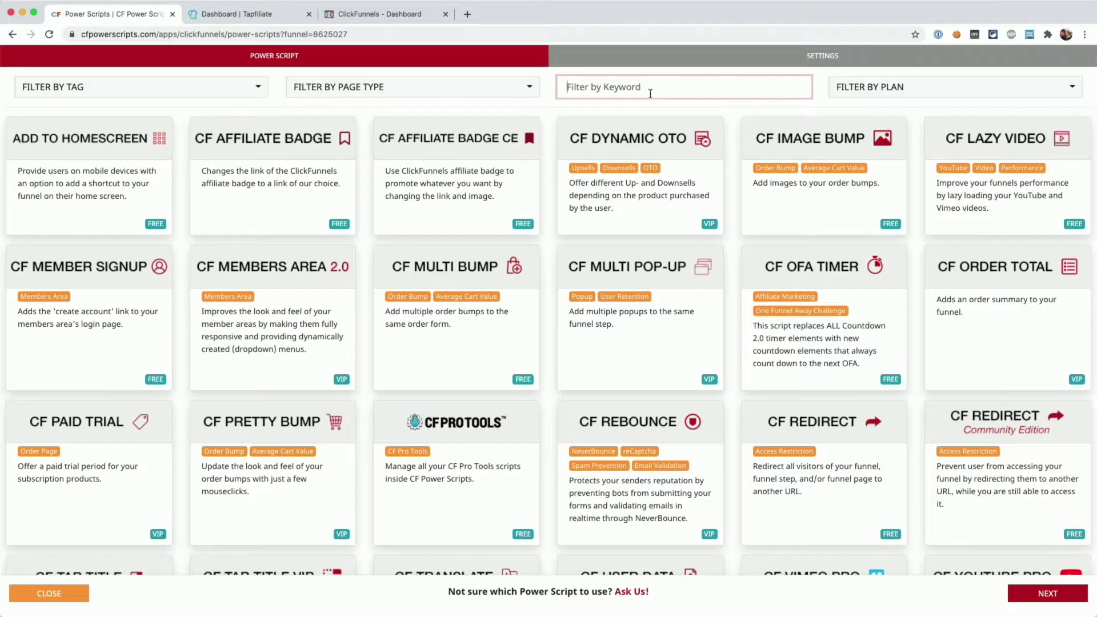
text(tap)
click(147, 187)
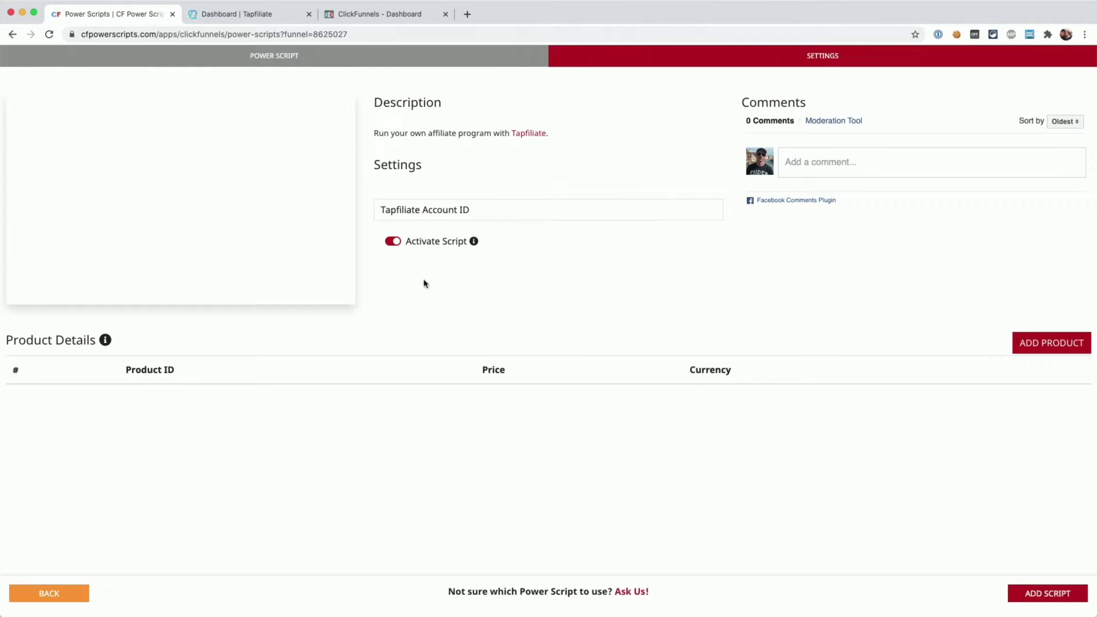
click(252, 23)
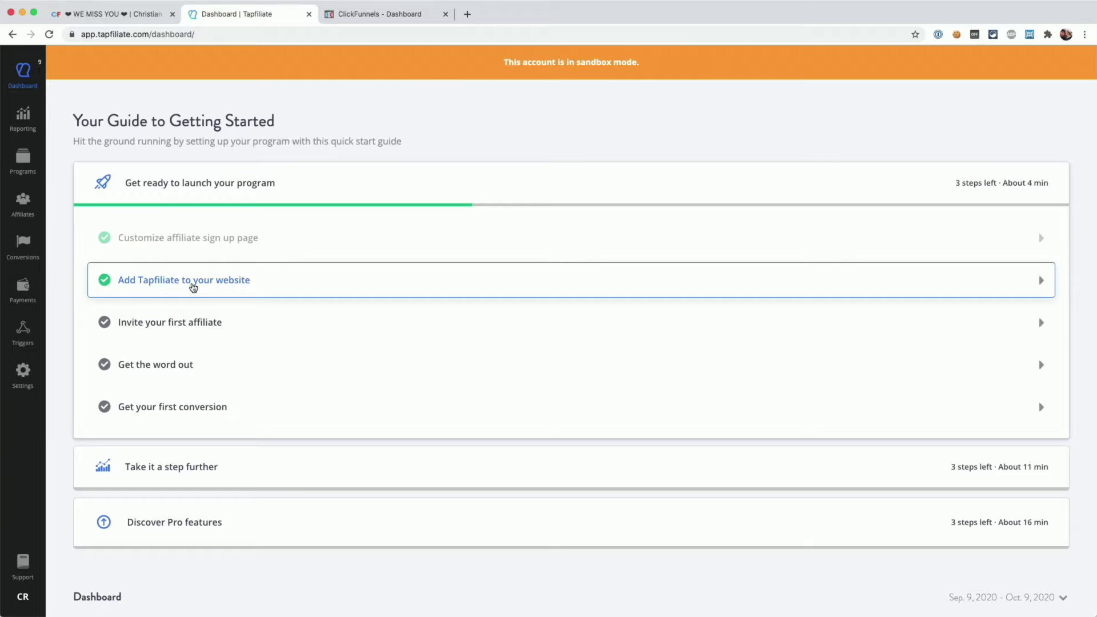
click(193, 288)
scroll(283, 292, down, 4)
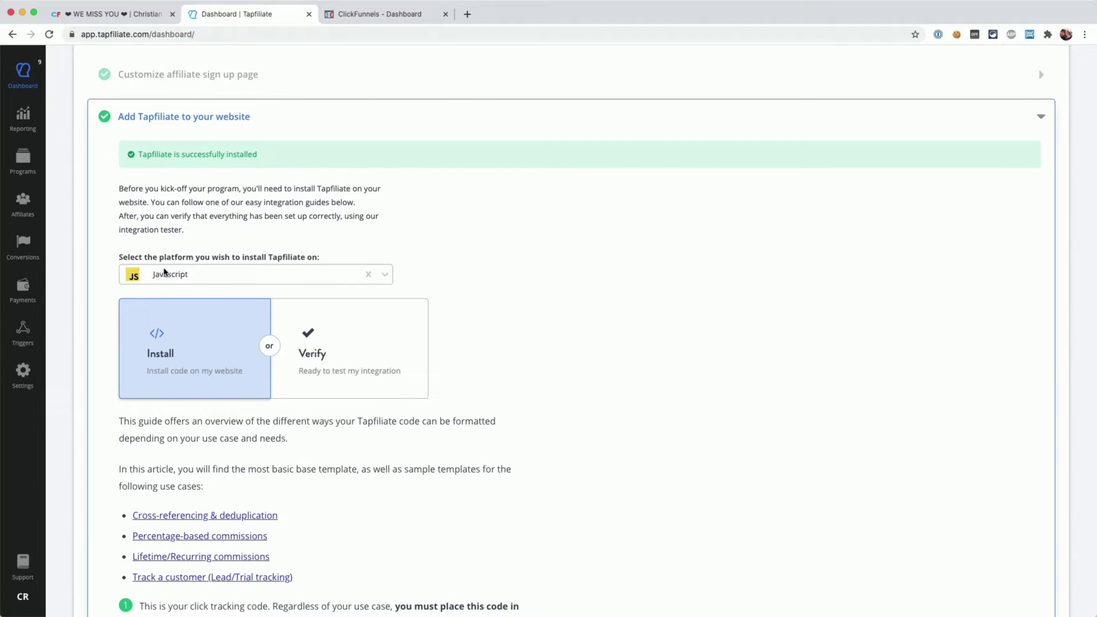
scroll(178, 361, down, 5)
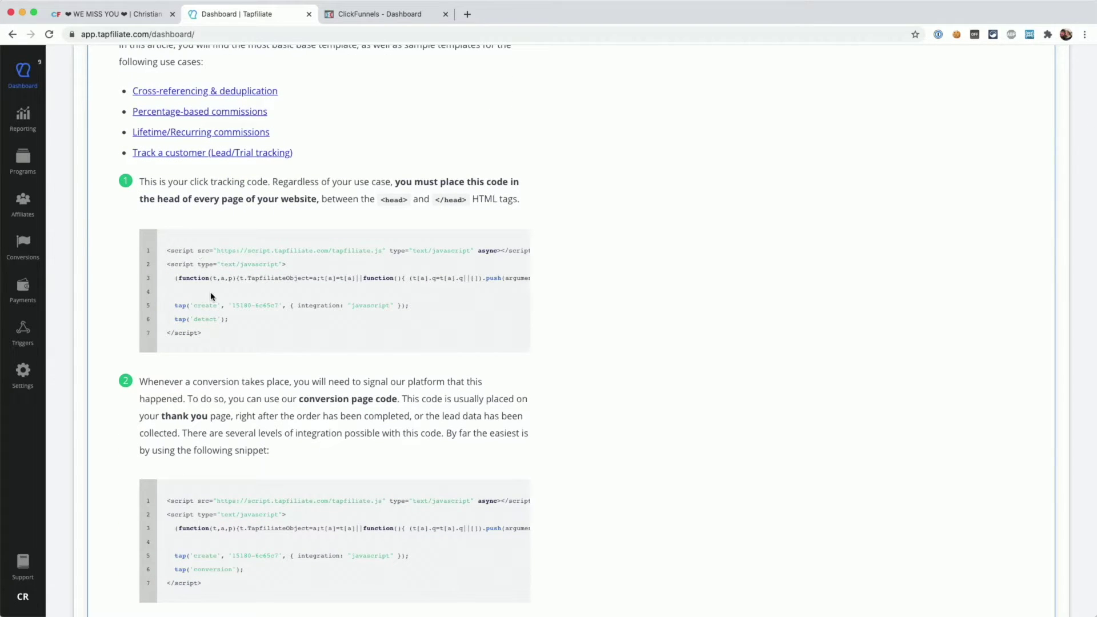
drag(232, 305, 280, 305)
right_click(249, 305)
click(266, 327)
click(137, 16)
click(424, 210)
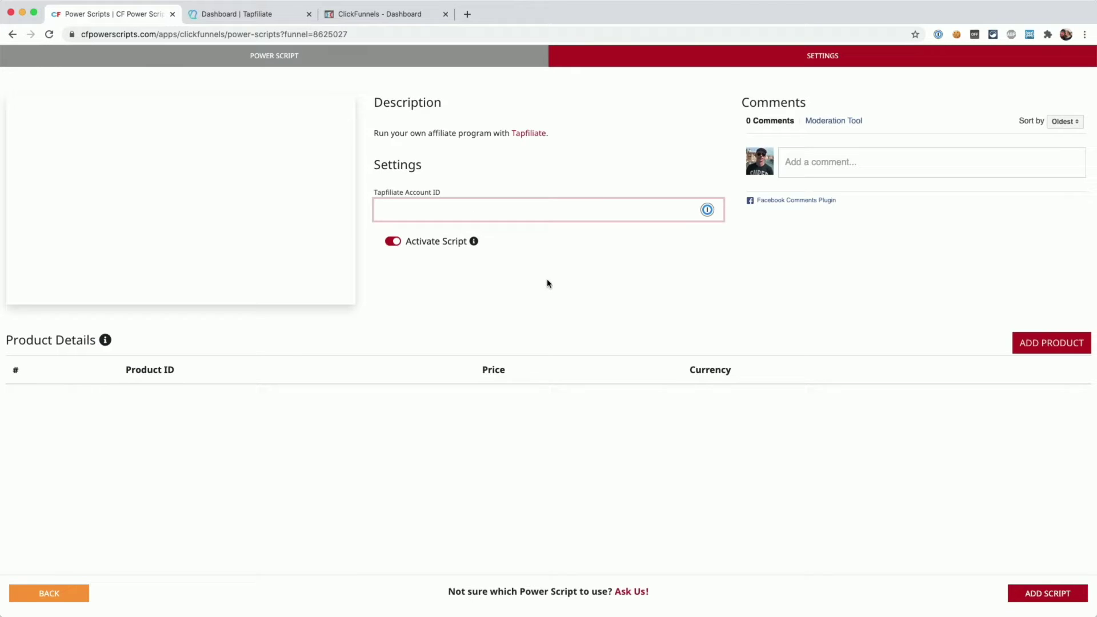
key(super+v)
click(497, 309)
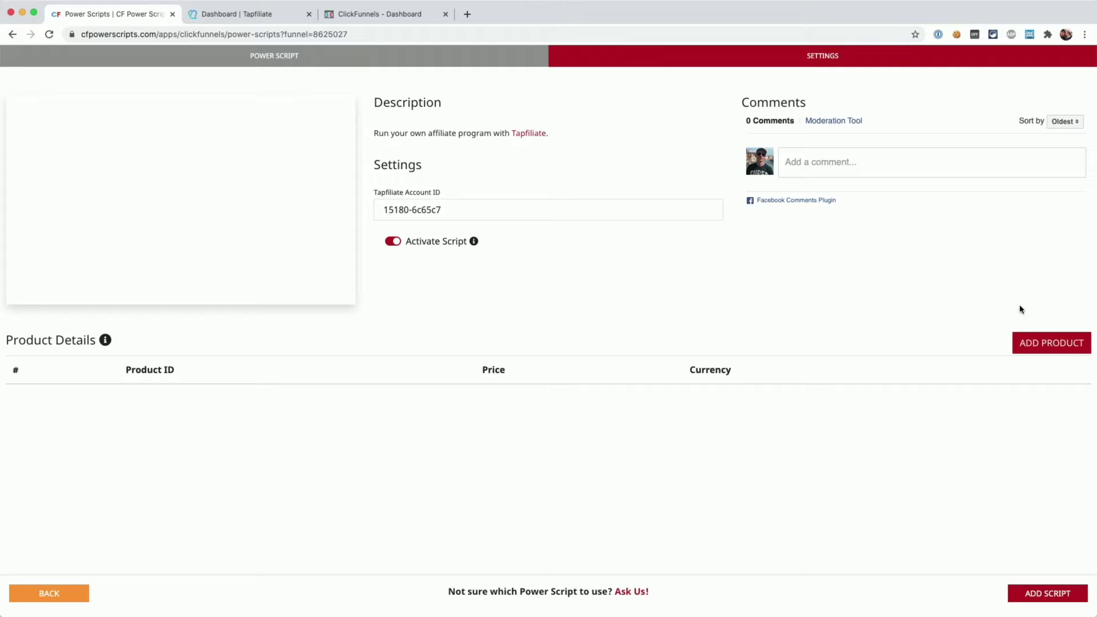
click(1037, 345)
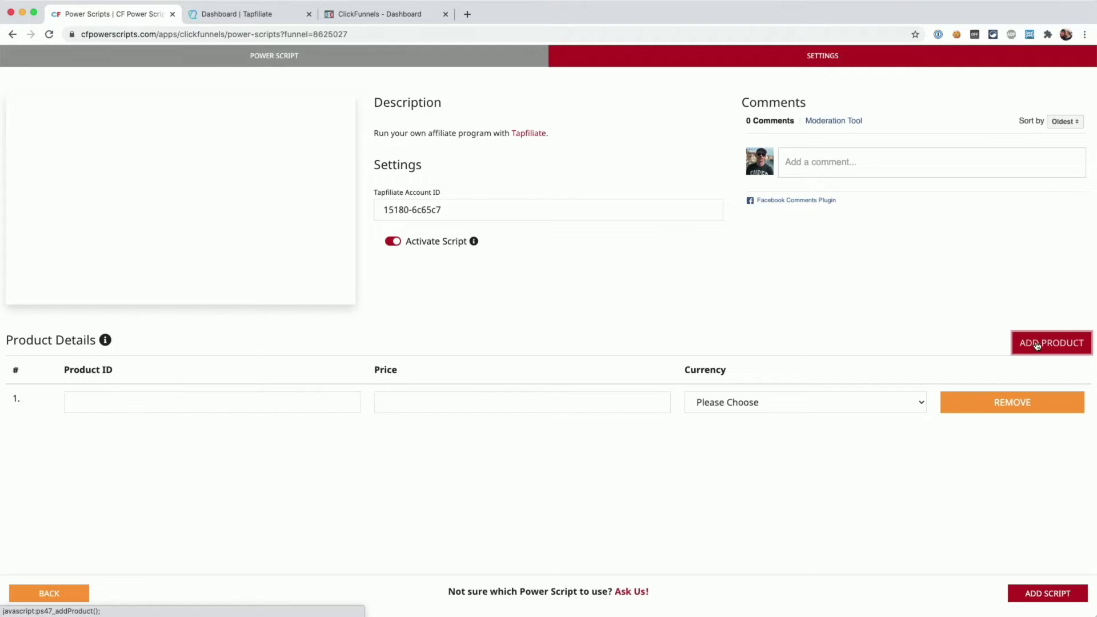
click(374, 19)
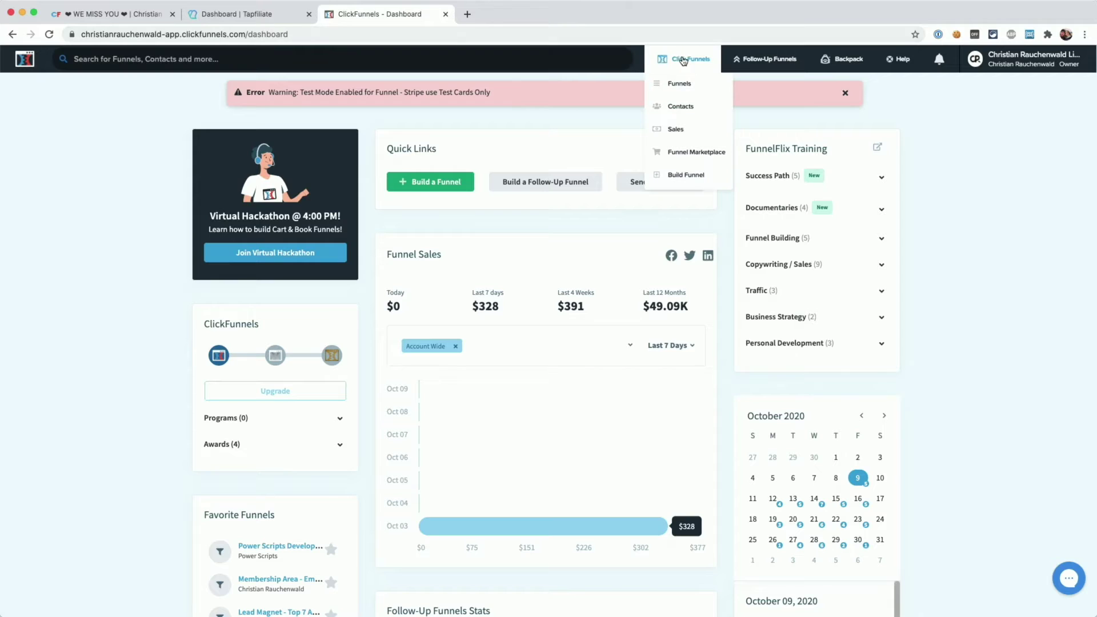
Open the products of the Power Scripts Development funnel's 2-Step Order Form step.
click(674, 84)
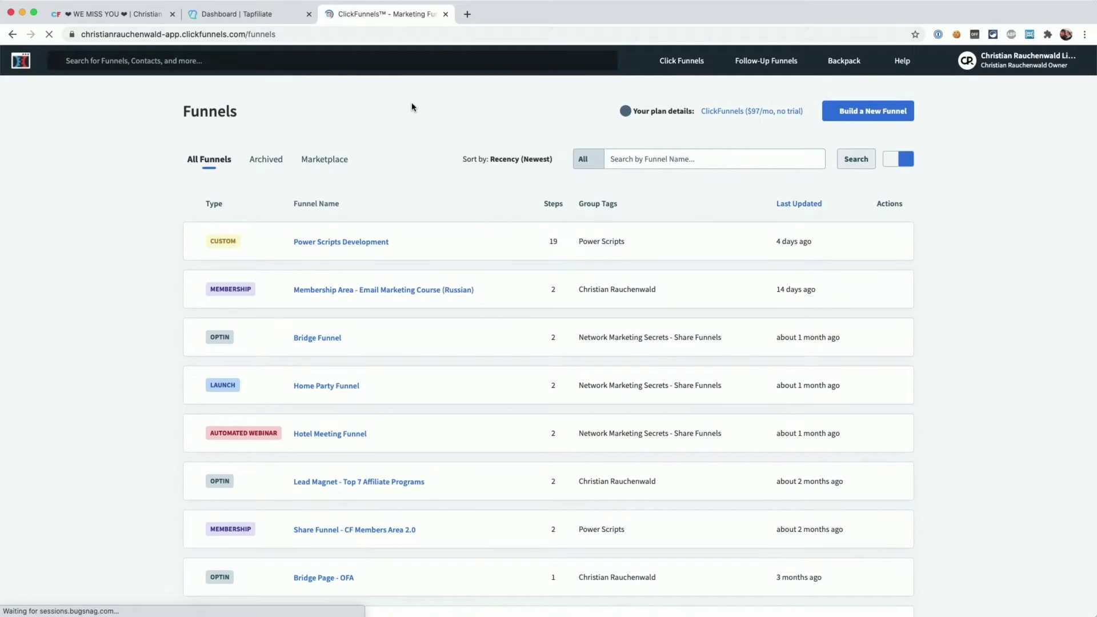
click(343, 244)
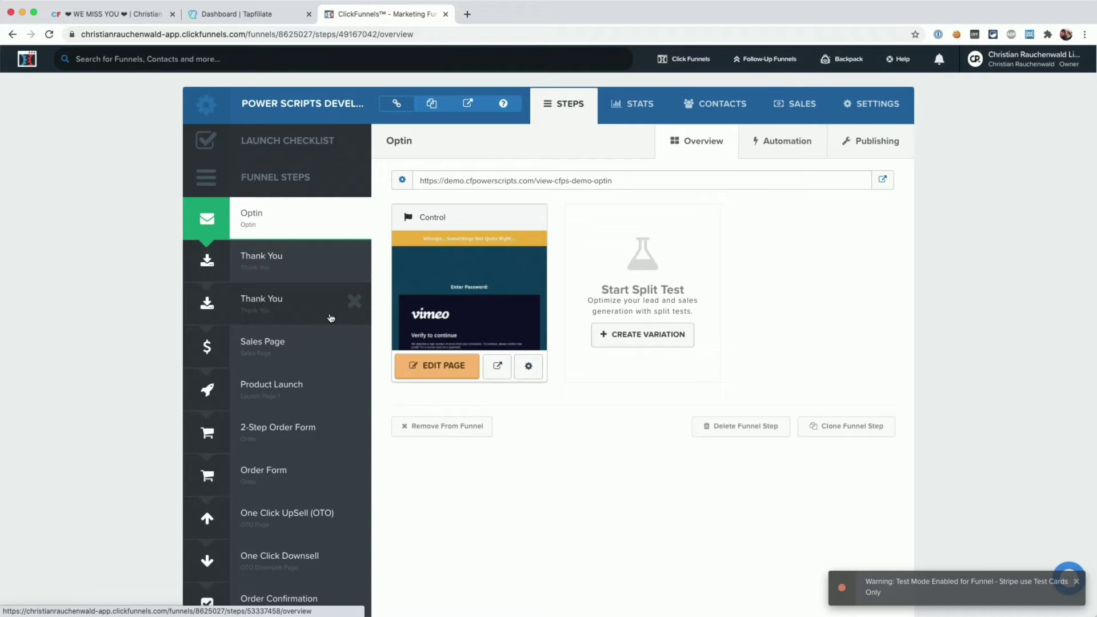
click(279, 439)
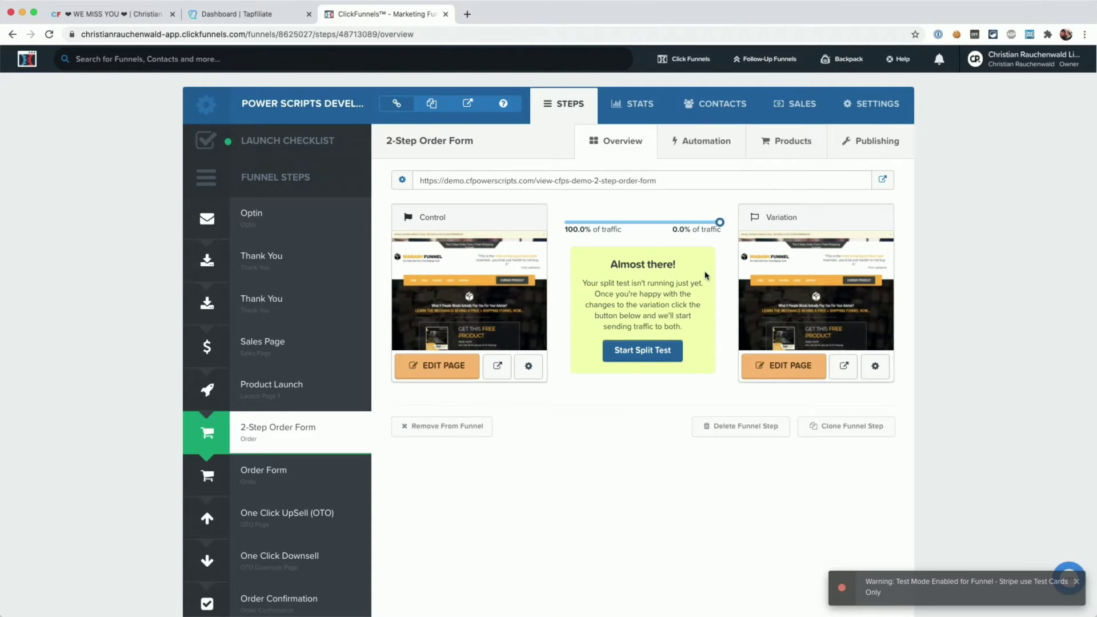
click(787, 143)
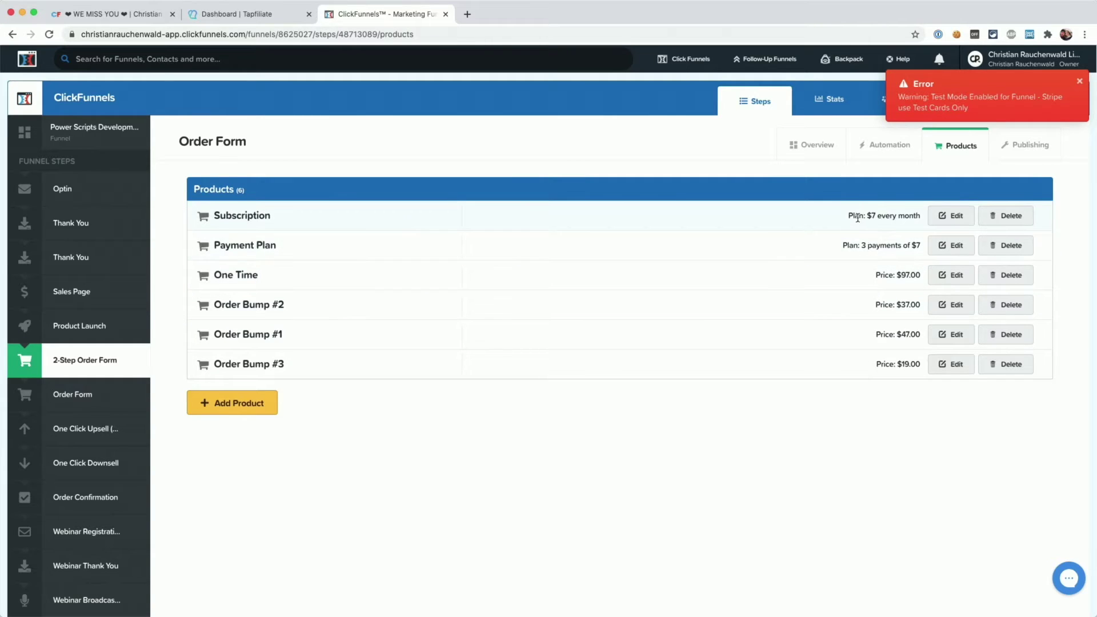
Copy the Subscription product's edit link and enter 2602584 as the script's Product ID.
right_click(946, 216)
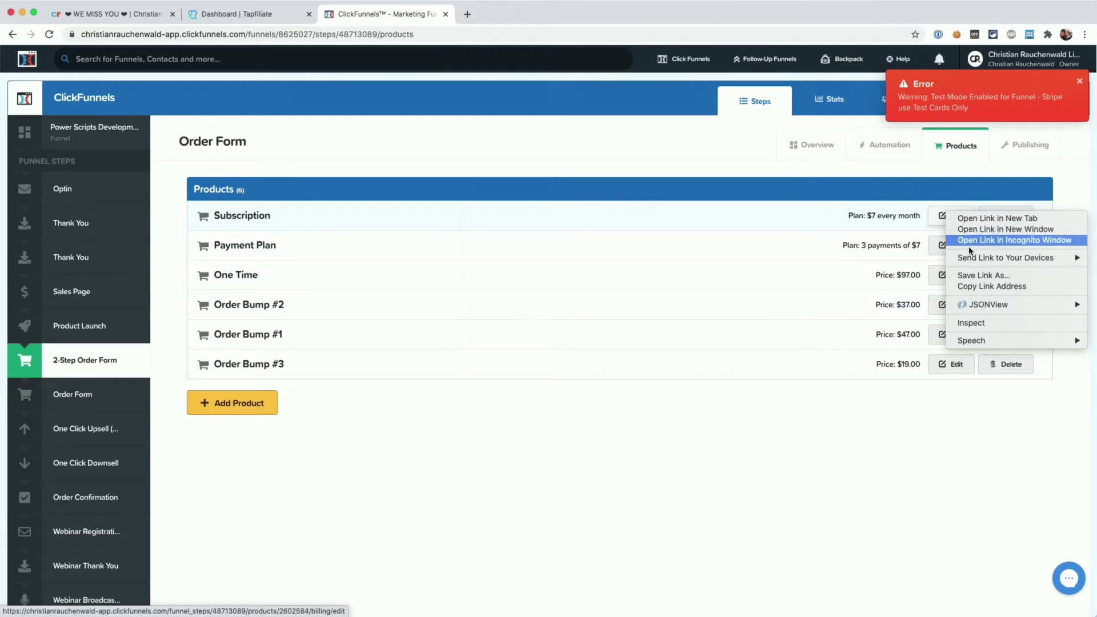
click(974, 287)
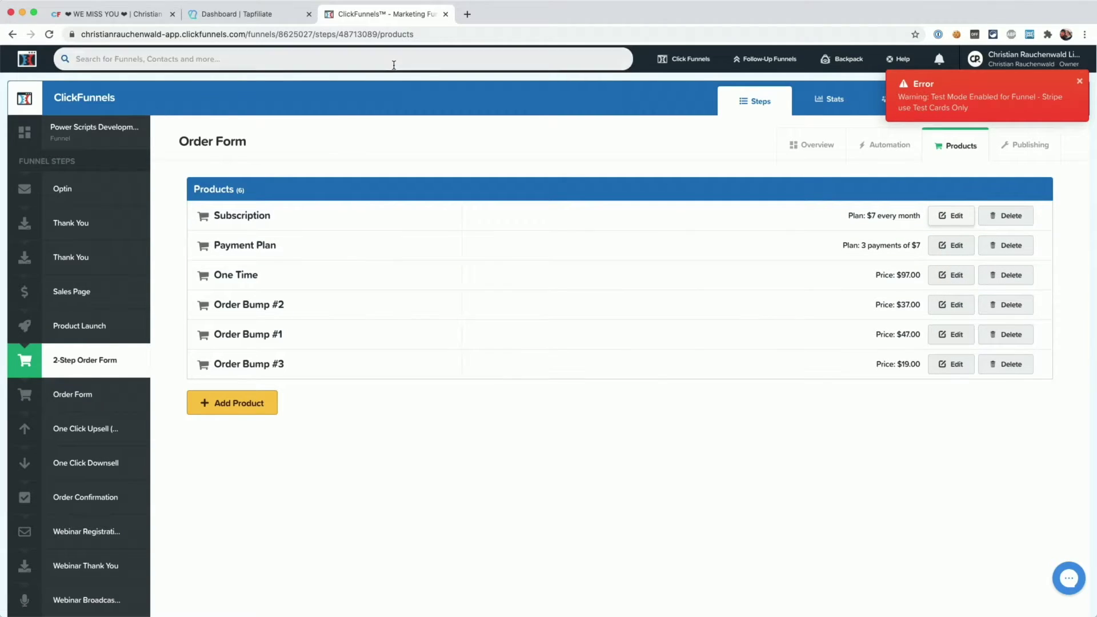
click(148, 16)
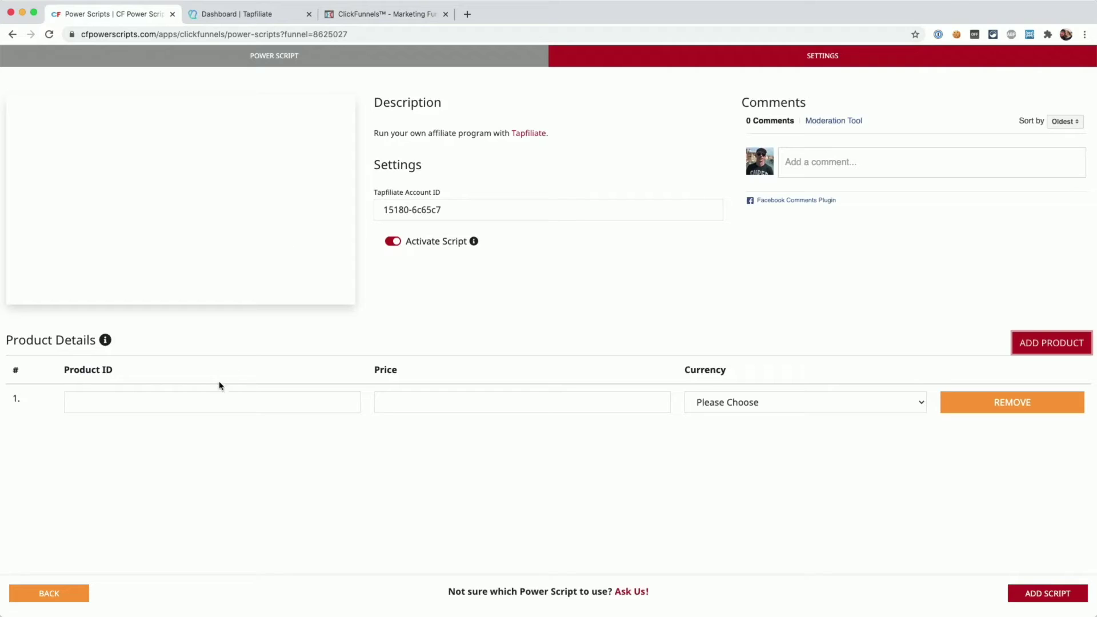
click(211, 399)
key(ctrl+v)
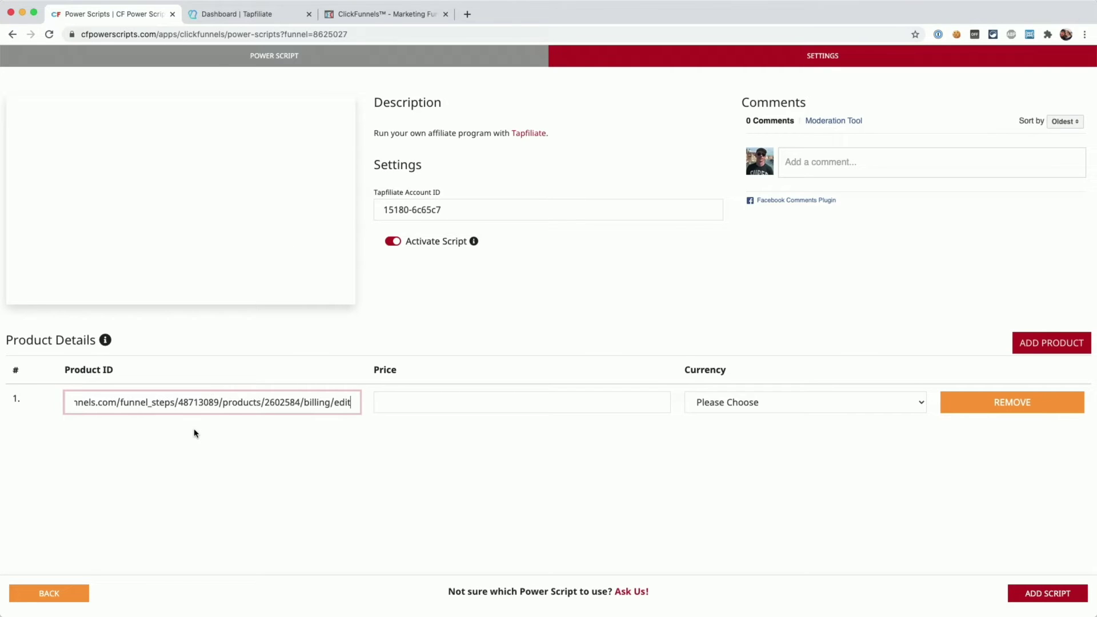
click(195, 433)
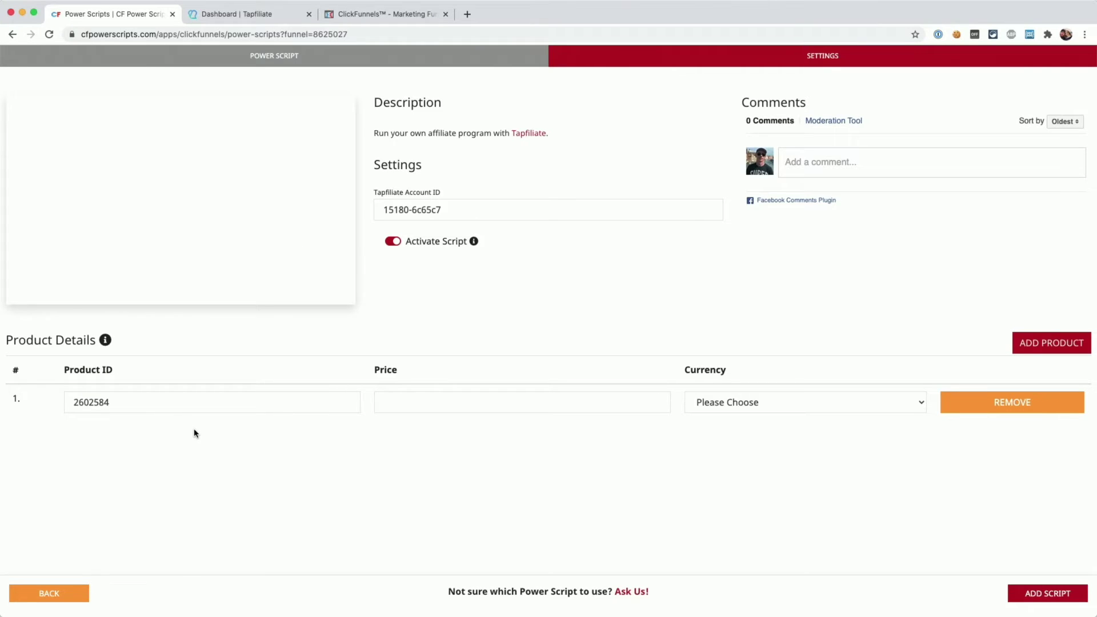
click(394, 16)
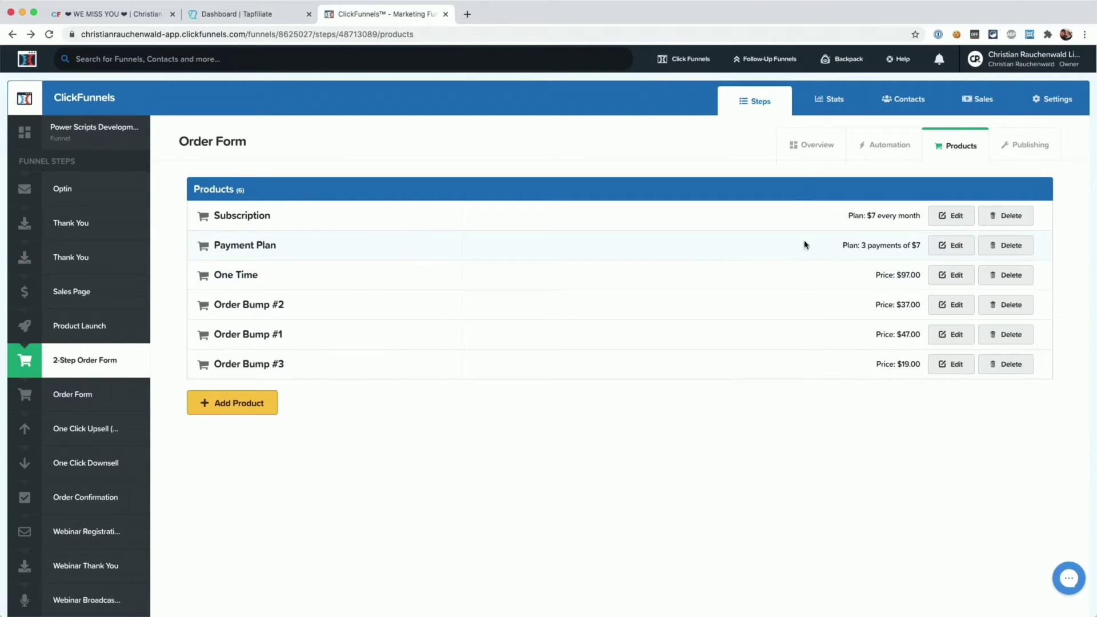
click(953, 216)
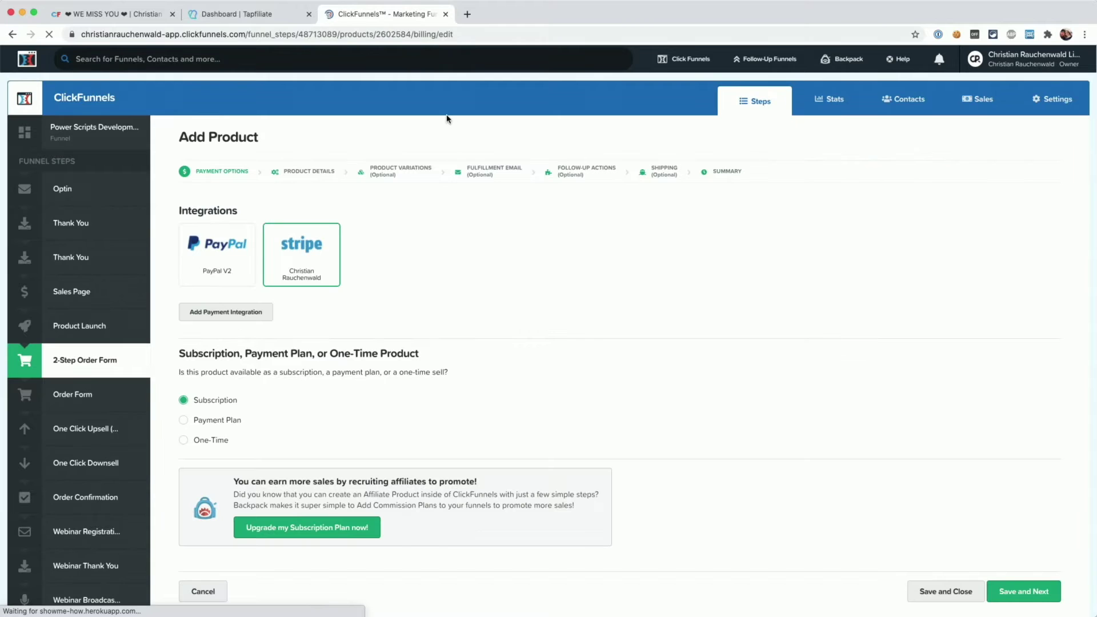
click(380, 28)
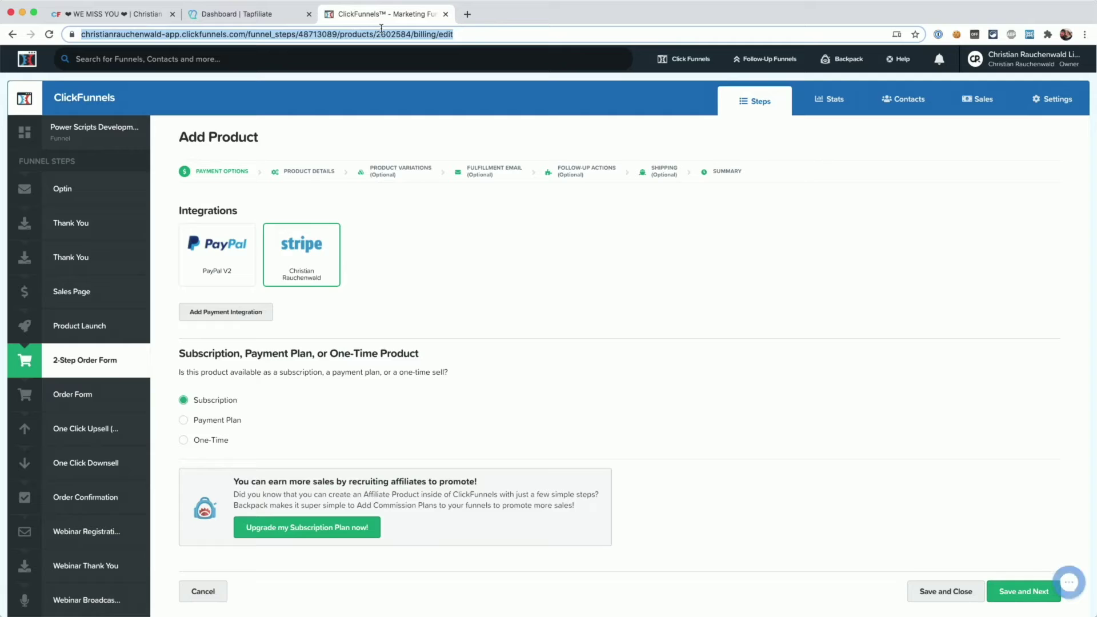
key(Right)
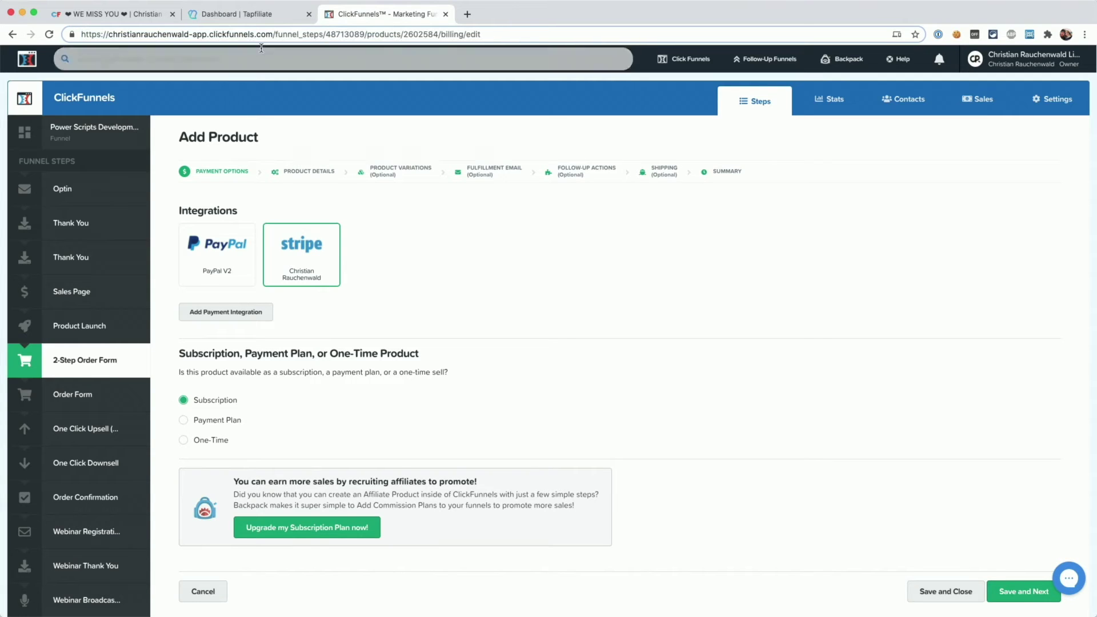
double_click(298, 34)
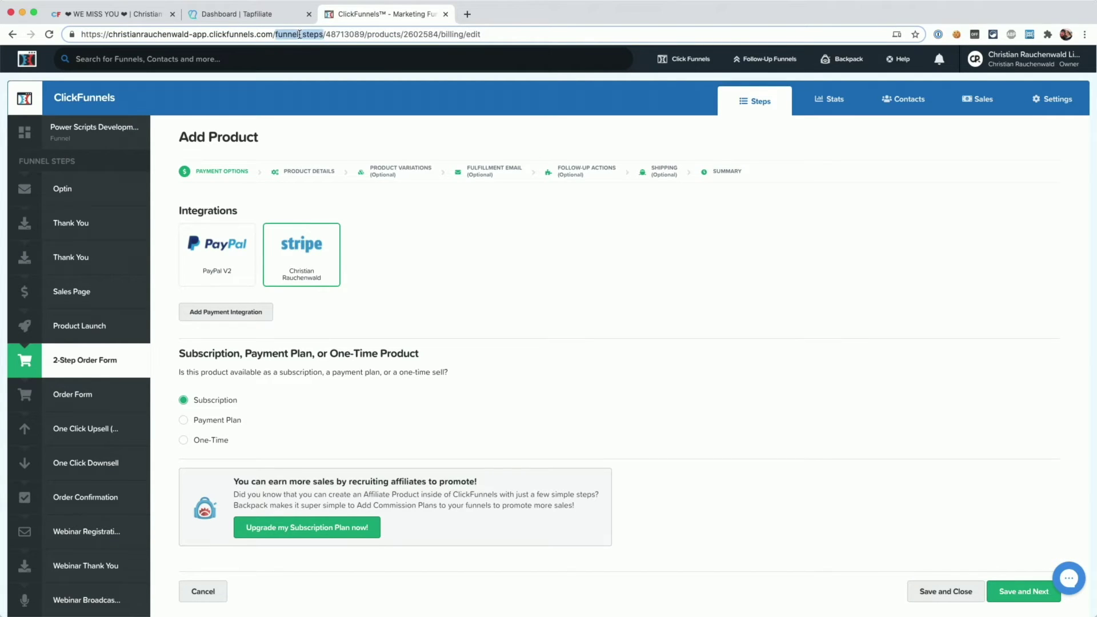
double_click(346, 35)
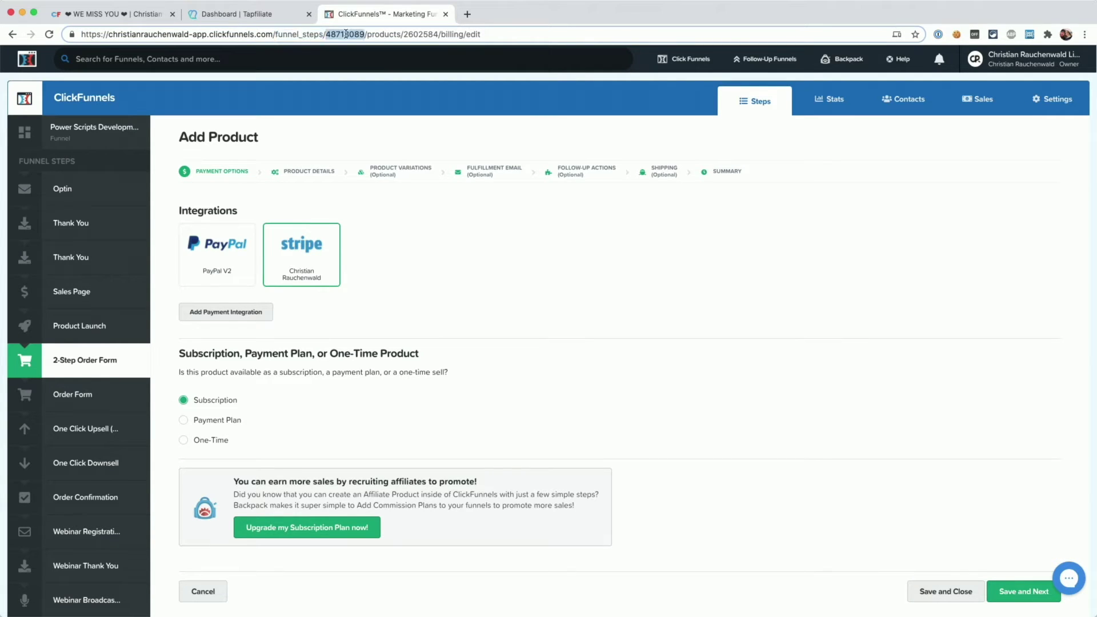
double_click(380, 35)
double_click(424, 35)
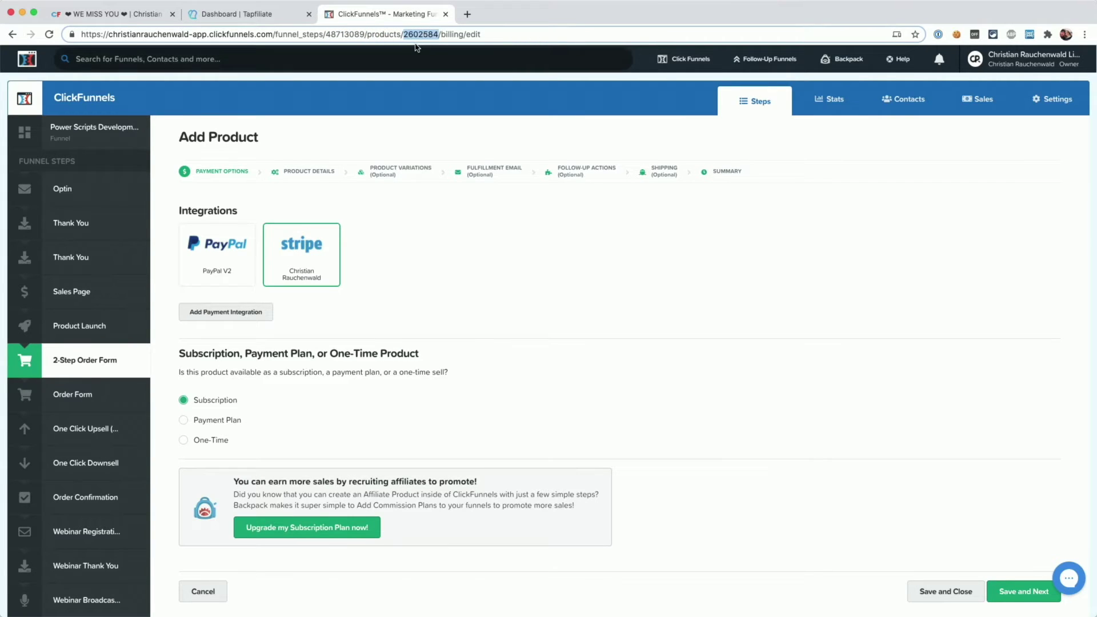
click(12, 35)
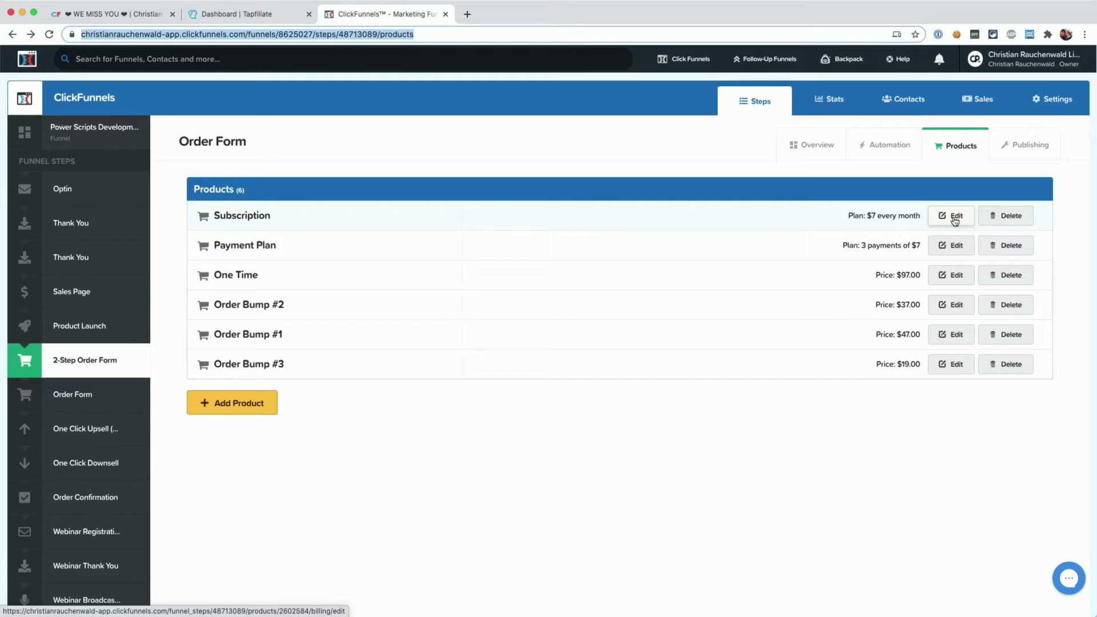
Price product 2602584 at 7 USD, remove the extra empty row, and add the script.
click(134, 23)
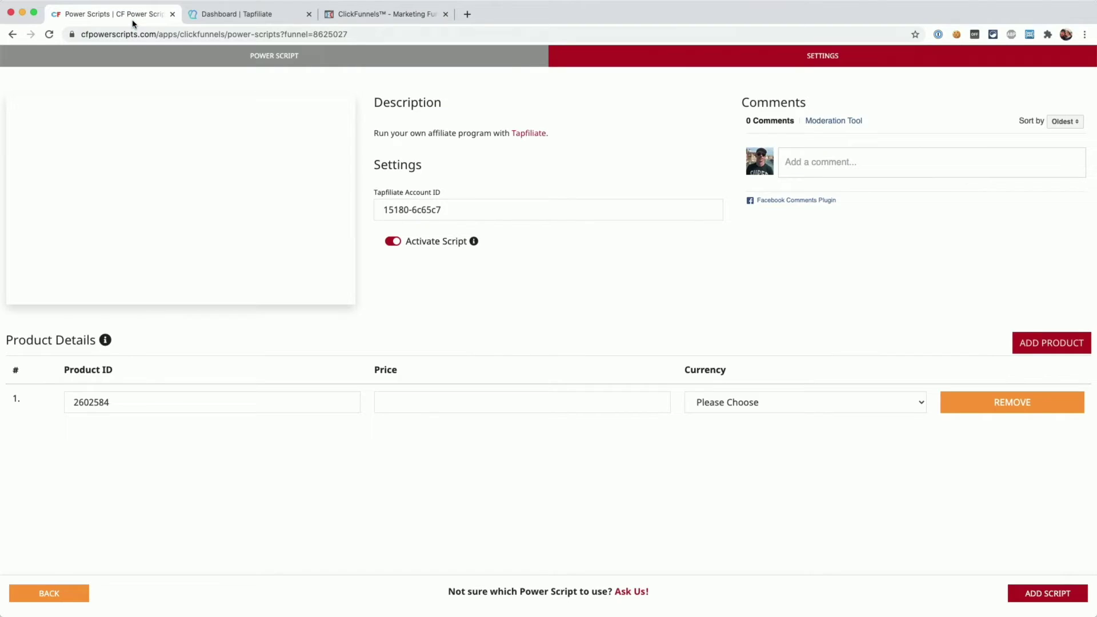
click(487, 409)
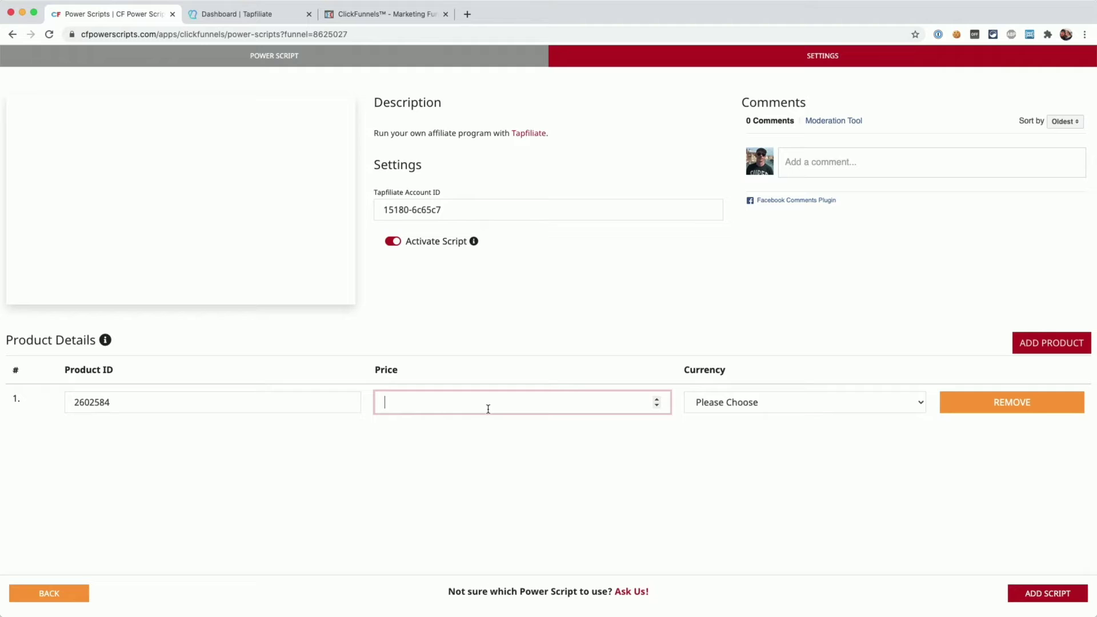
text(7)
click(753, 408)
click(746, 417)
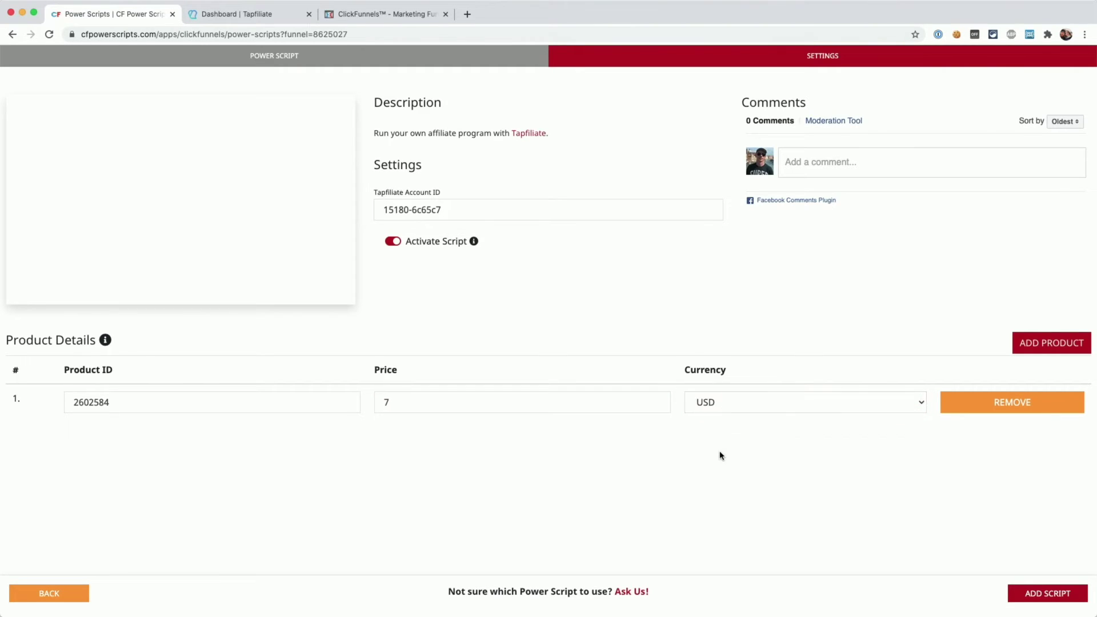
click(1023, 348)
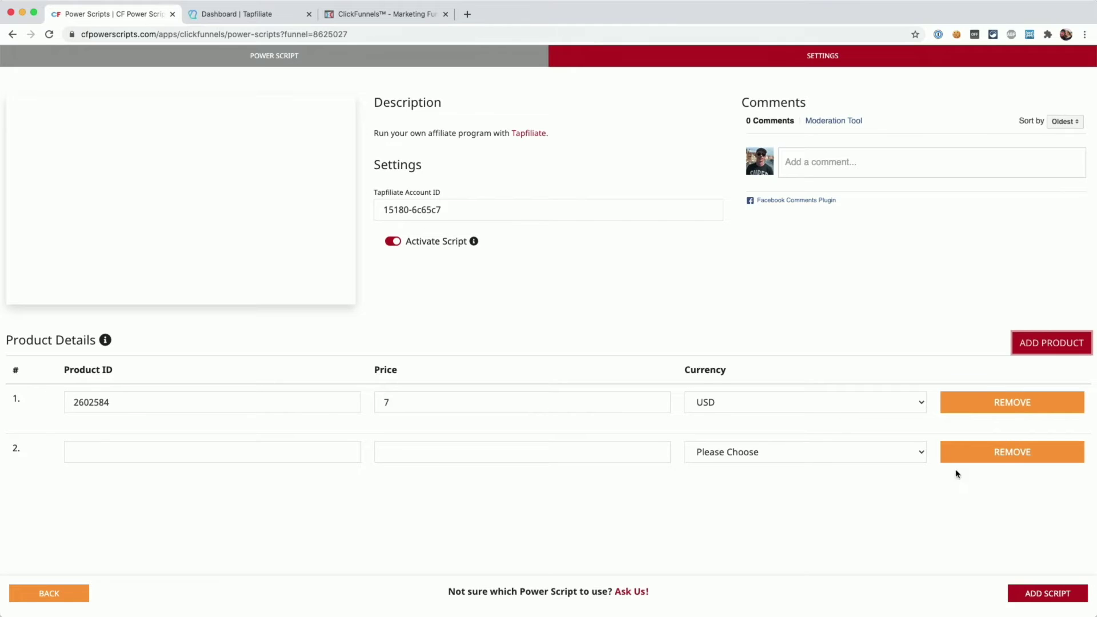
click(1011, 456)
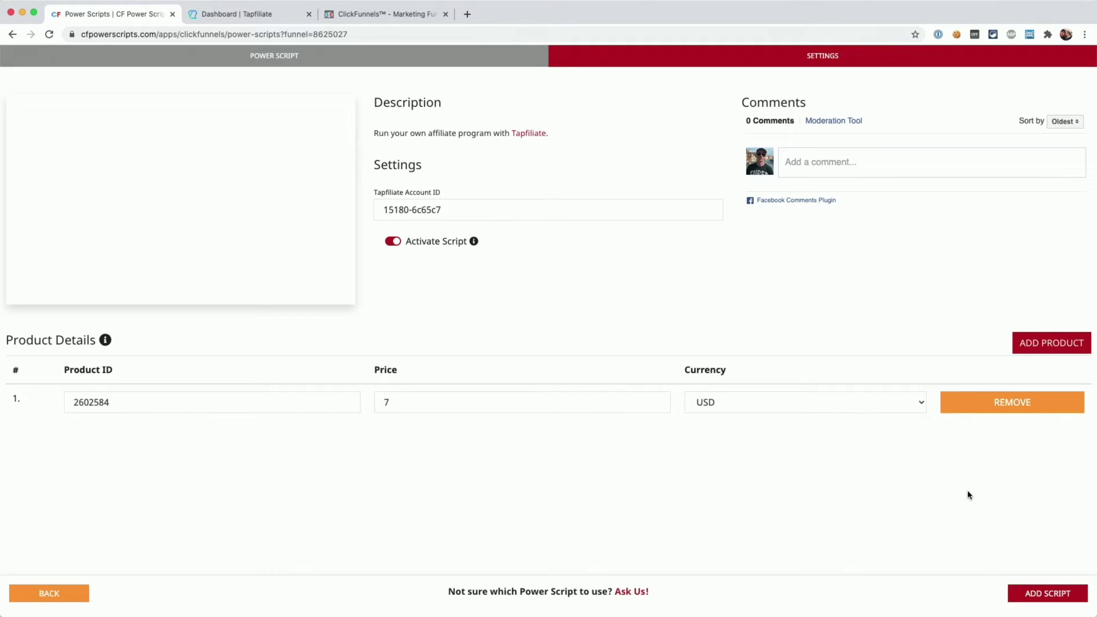
click(1047, 592)
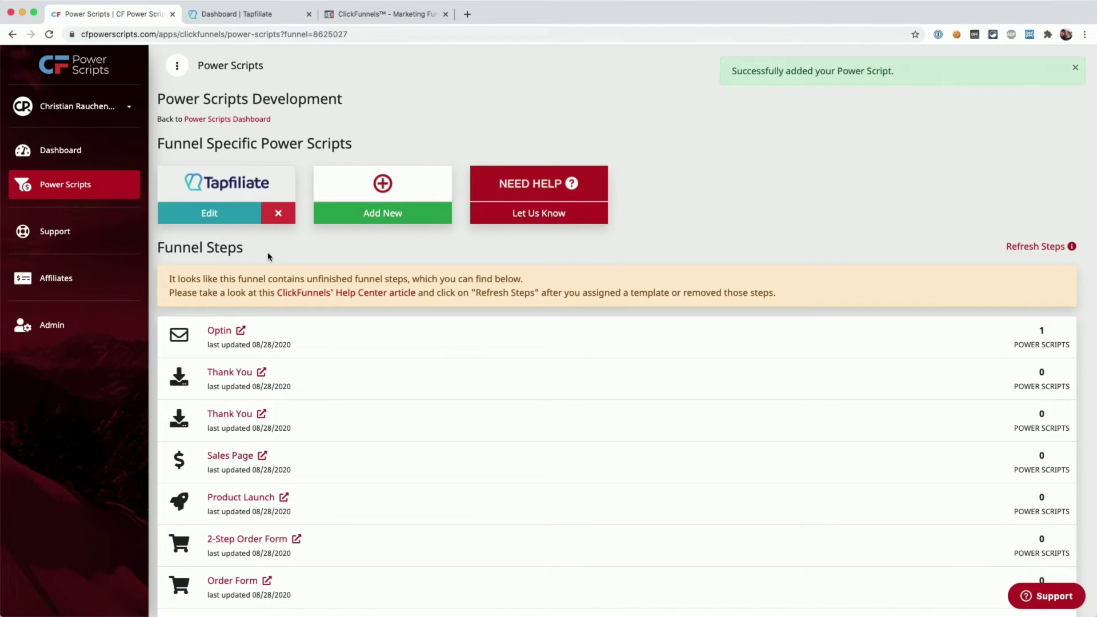
Open the Optin step's overview in the ClickFunnels funnel.
click(382, 17)
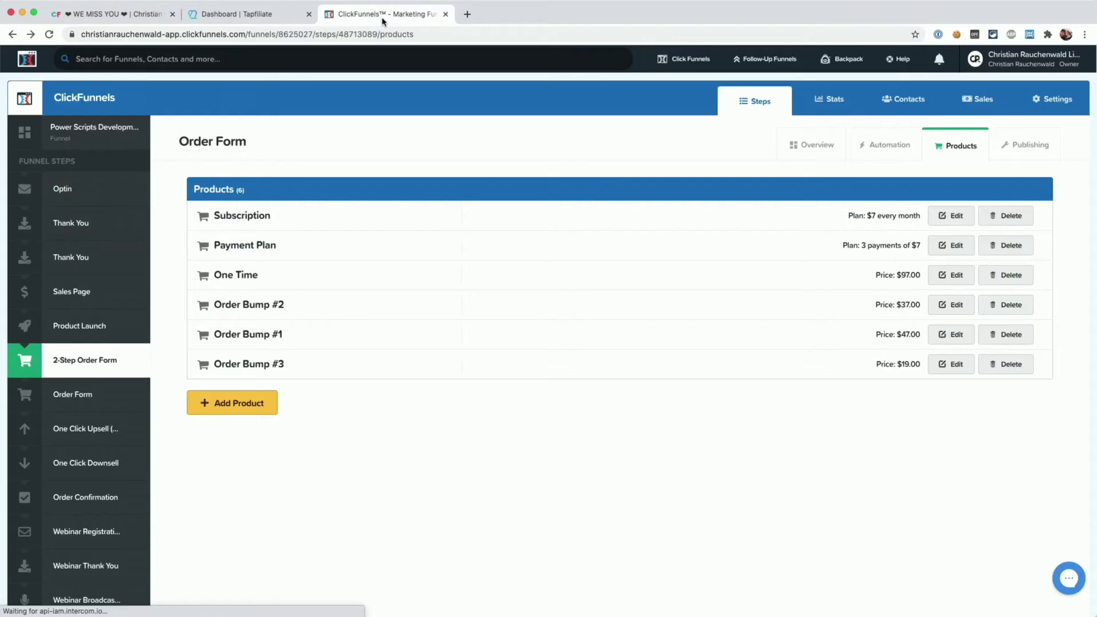
click(82, 197)
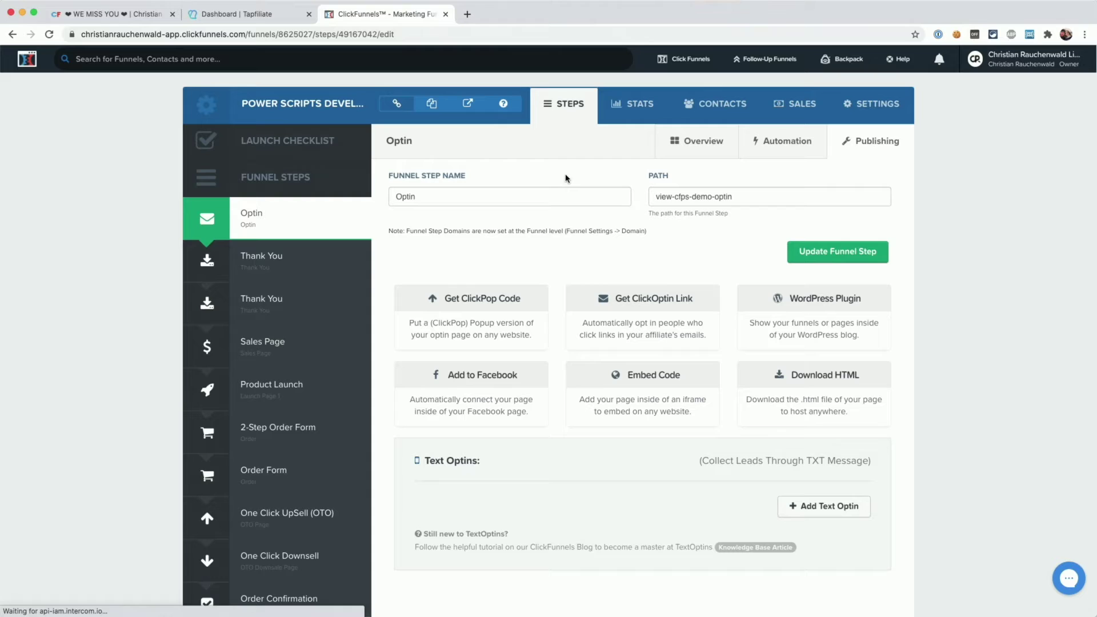
click(685, 151)
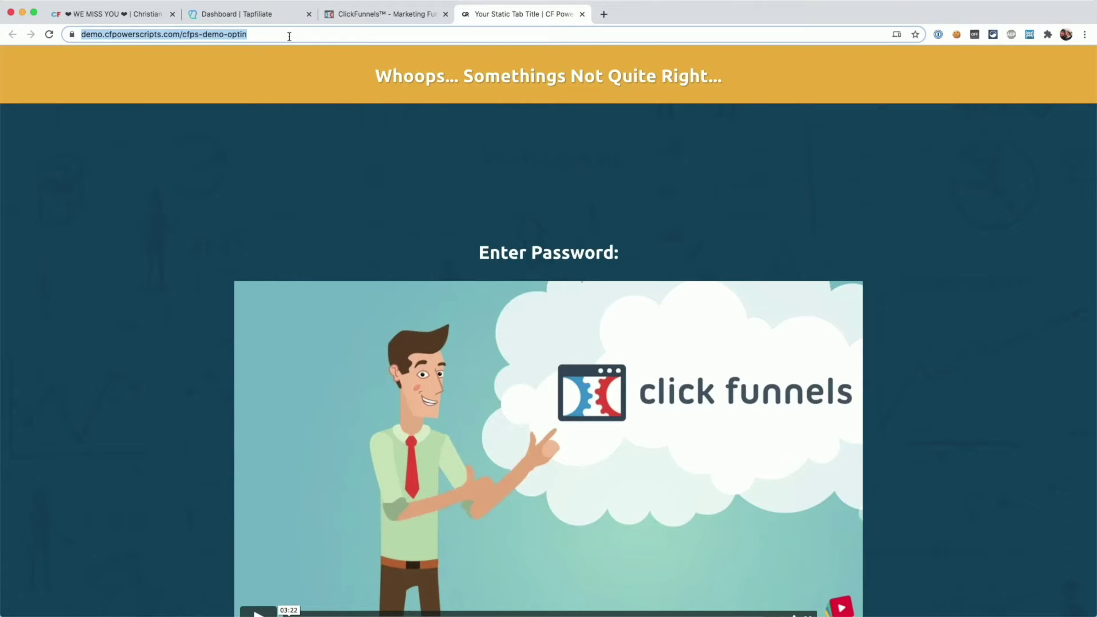
Copy the Optin page address and load demo.cfpowerscripts.com/cfps-demo-optin in a separate tab.
click(360, 16)
drag(642, 184, 438, 180)
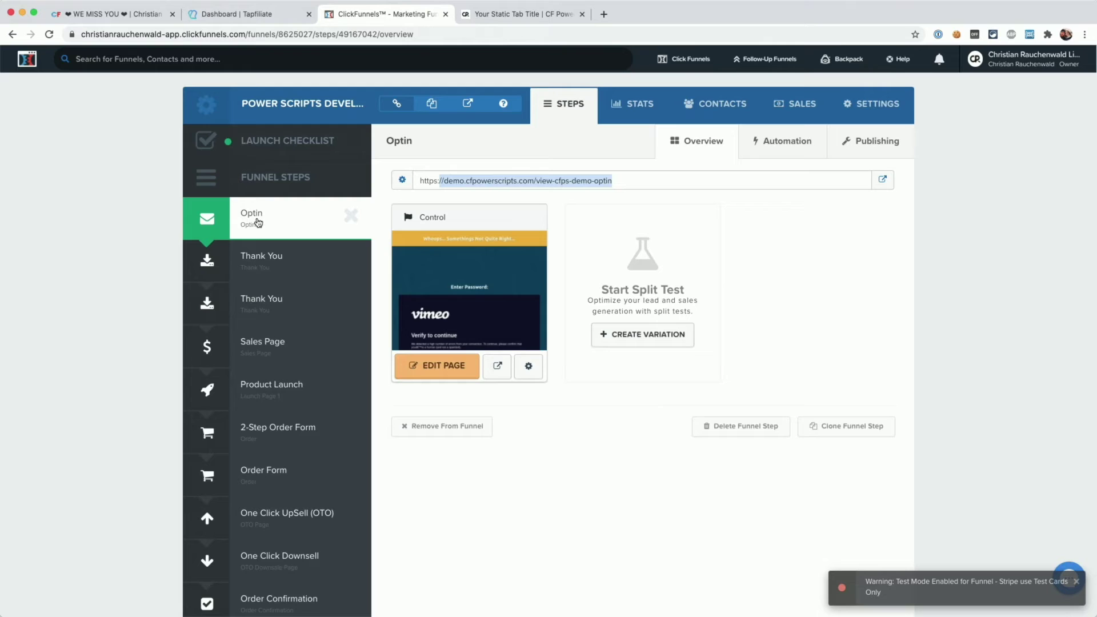
click(518, 16)
click(395, 38)
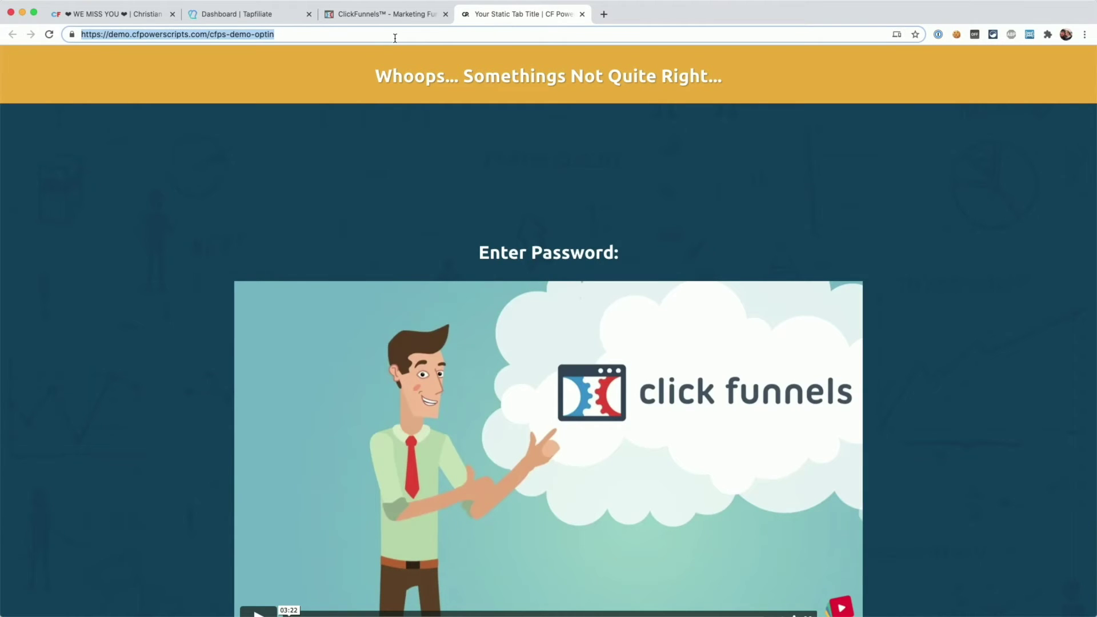
Run Tapfiliate's Verify check so it reports 'Integration verified!'.
click(251, 19)
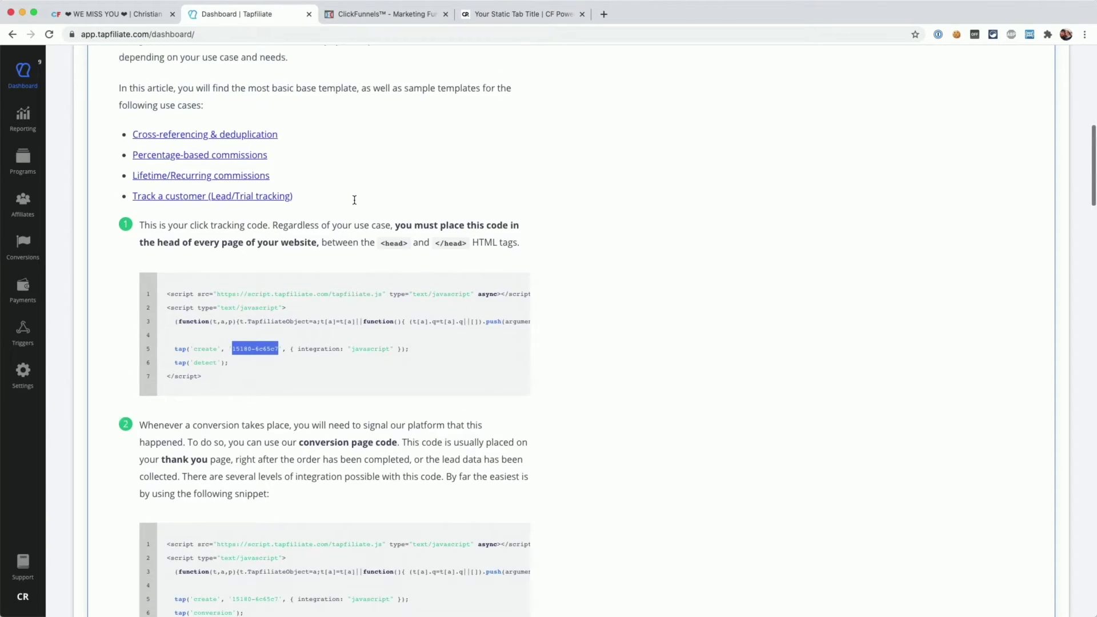
scroll(354, 199, up, 4)
scroll(356, 204, up, 1)
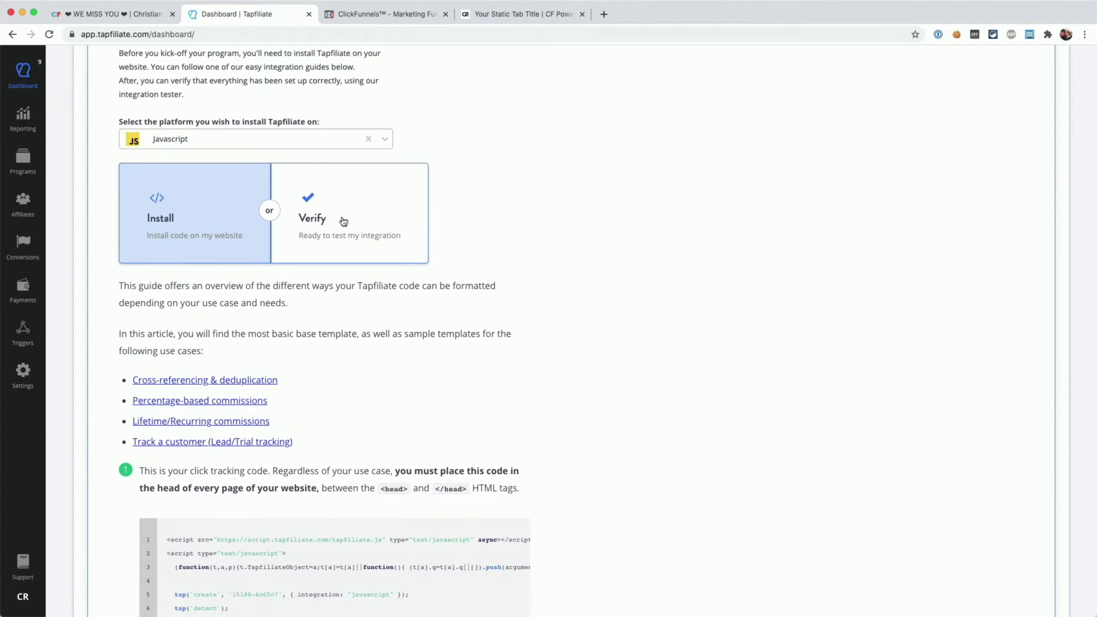
click(343, 222)
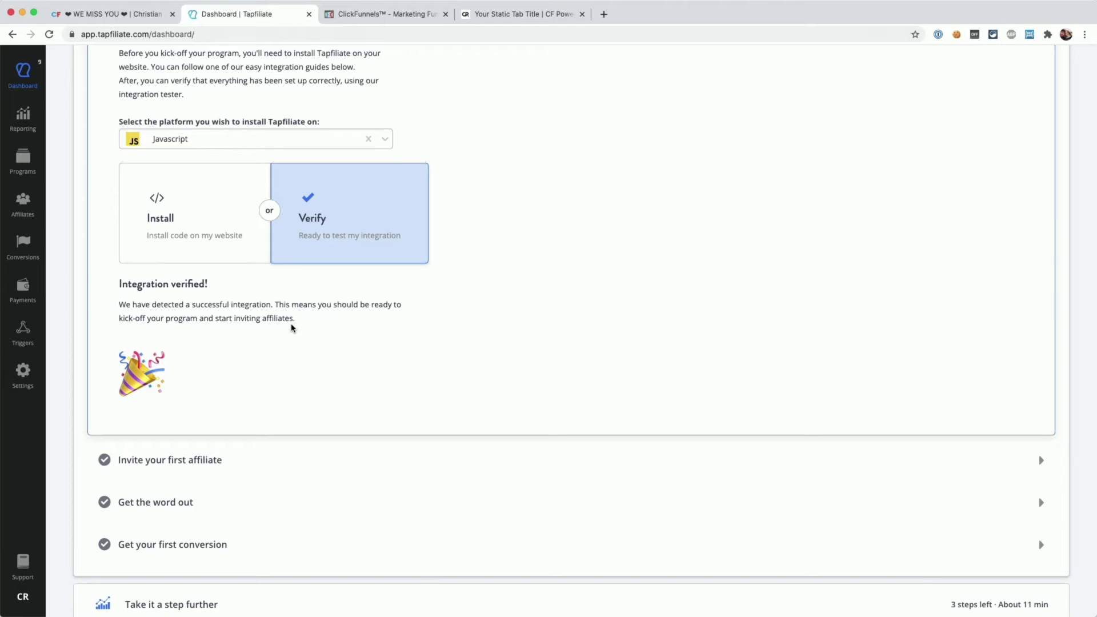